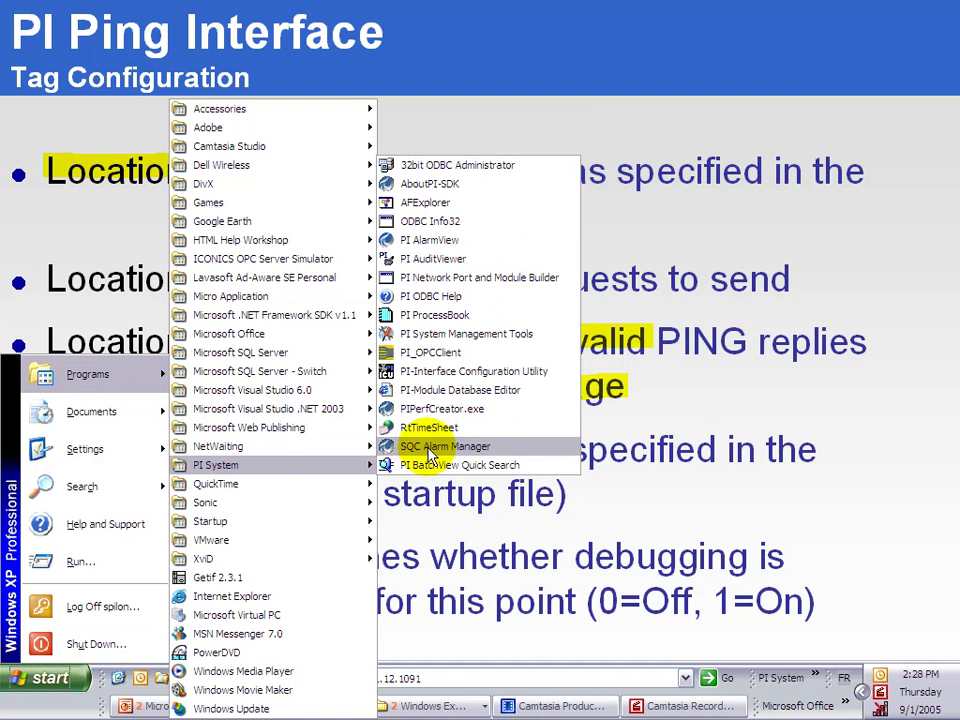
# - Launch PI System Management Tools and open Point Builder from the Points group
pyautogui.click(555, 343)
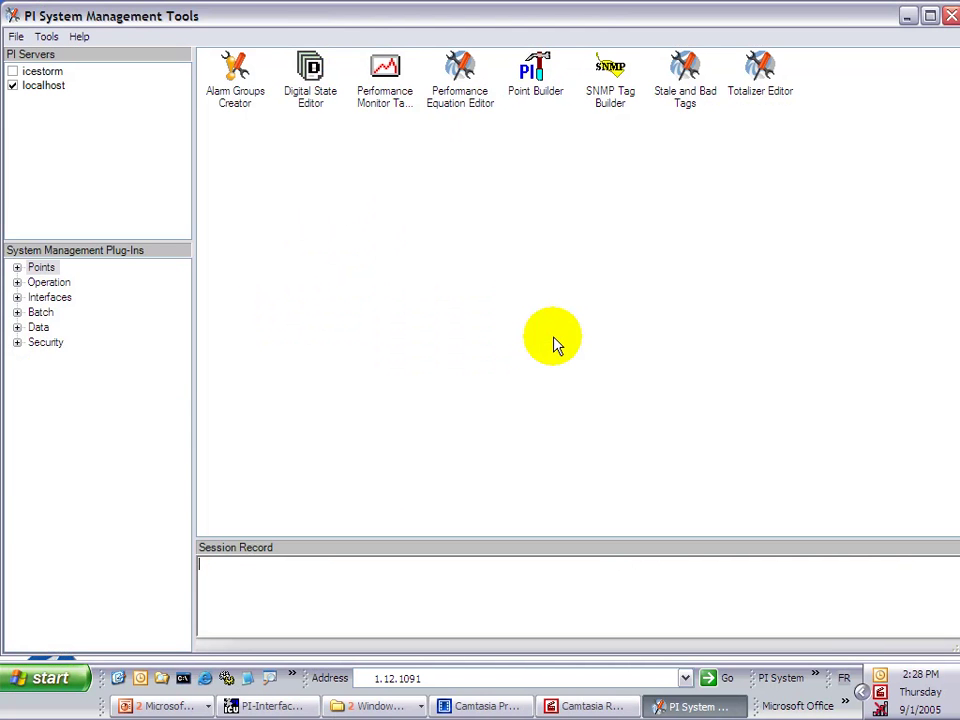
pyautogui.click(17, 268)
pyautogui.click(58, 342)
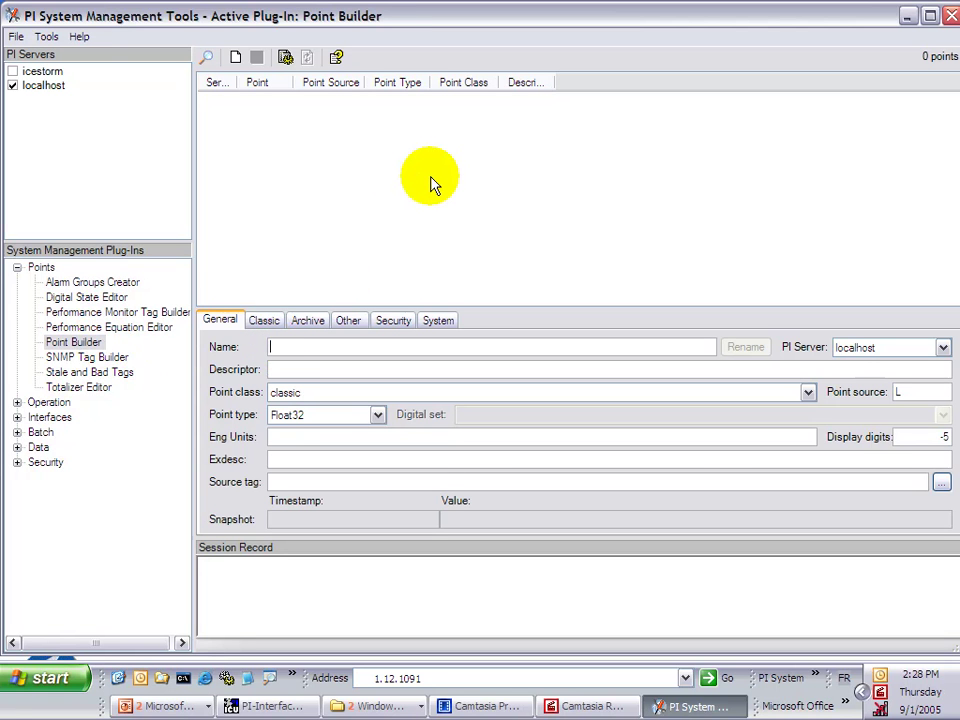
# - Name the new tag PING MailServer2 and change its point source from L to J
pyautogui.write('PING ')
pyautogui.write('MailServ')
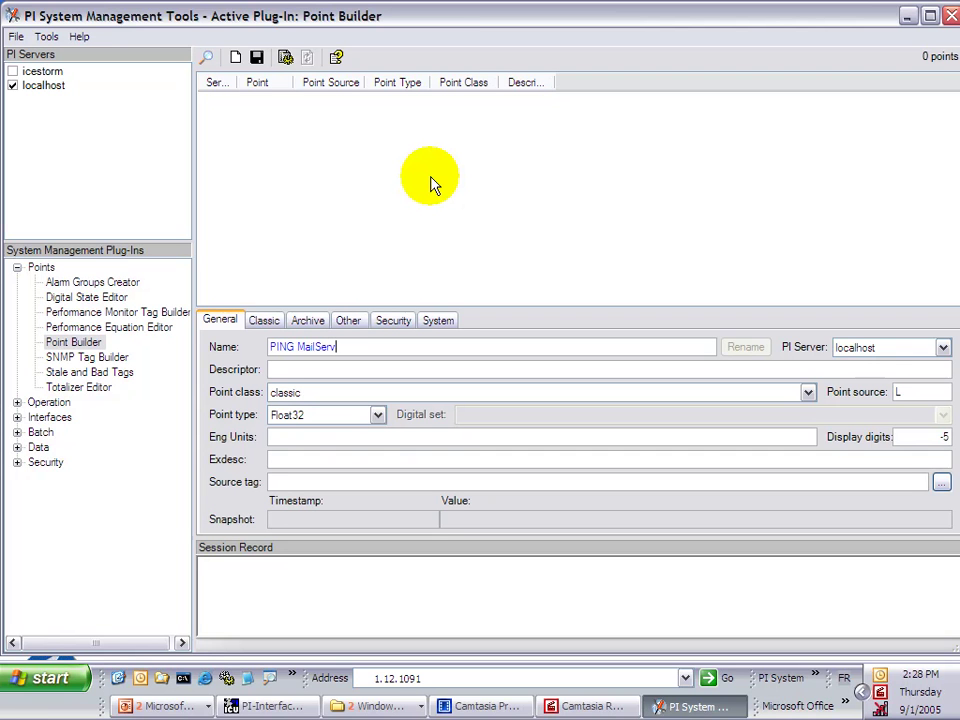
pyautogui.write('er2')
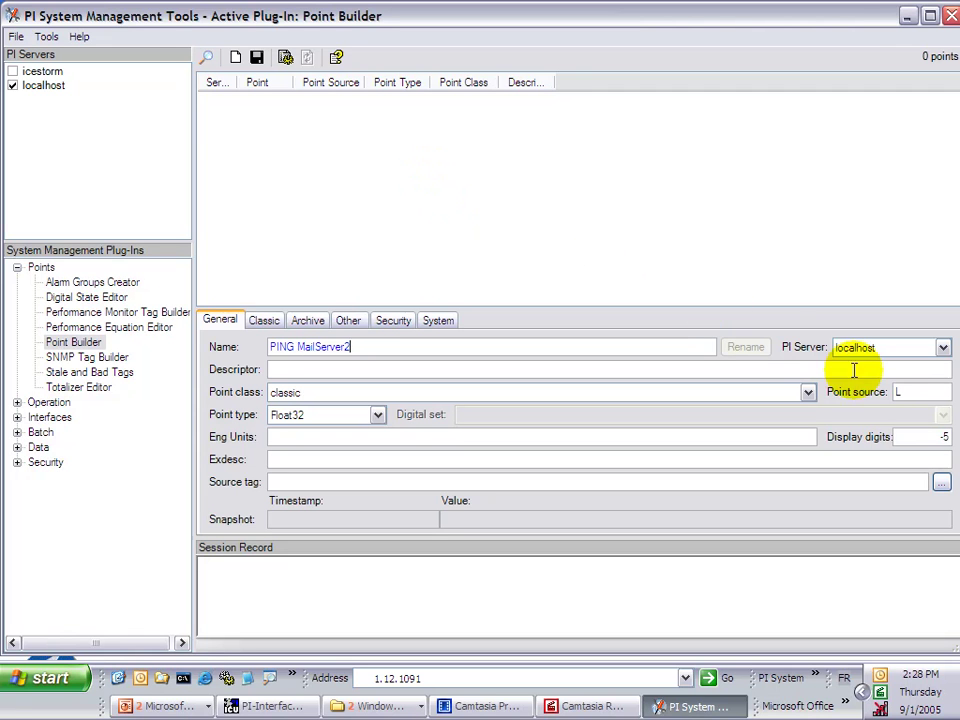
pyautogui.doubleClick(907, 390)
pyautogui.write('J')
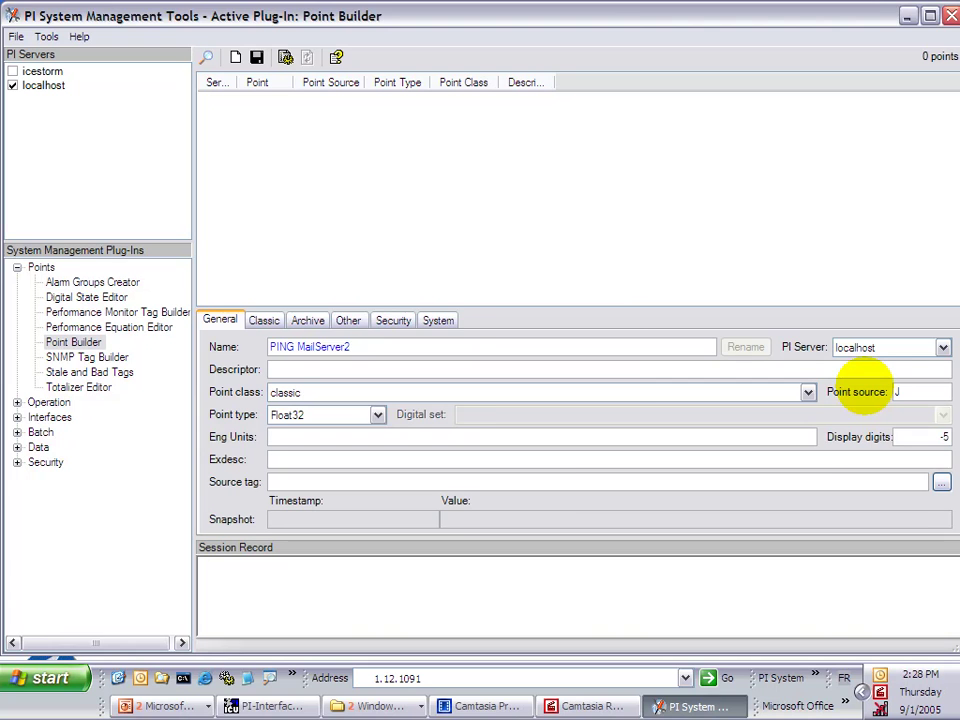
pyautogui.hotkey('alt', 'Tab')
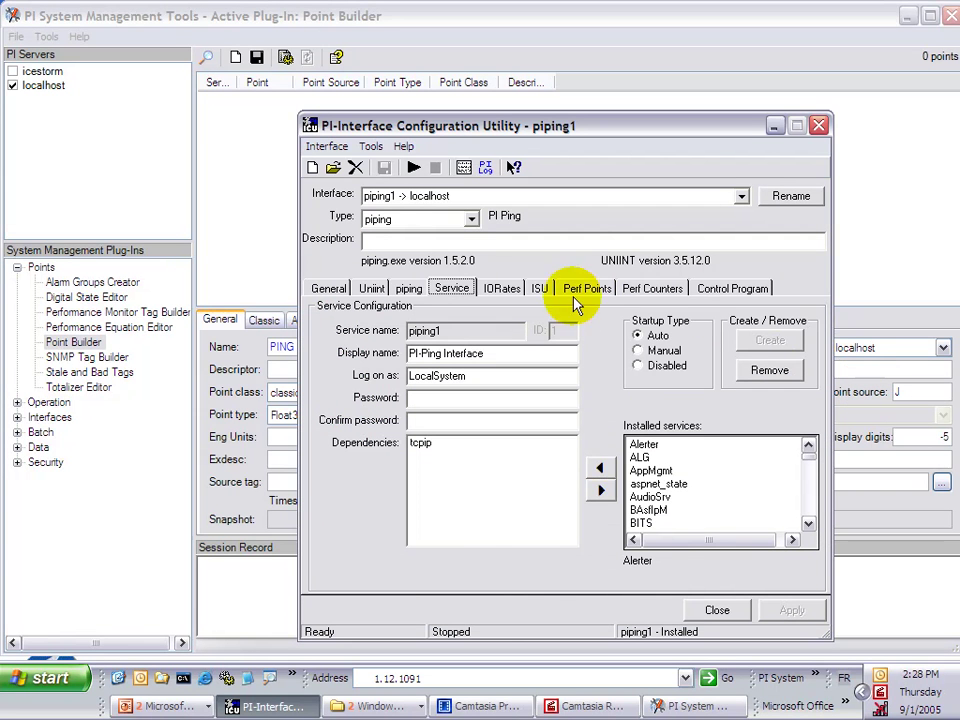
# - Confirm in PI ICU that the piping1 interface uses point source J and interface ID 1
pyautogui.click(327, 289)
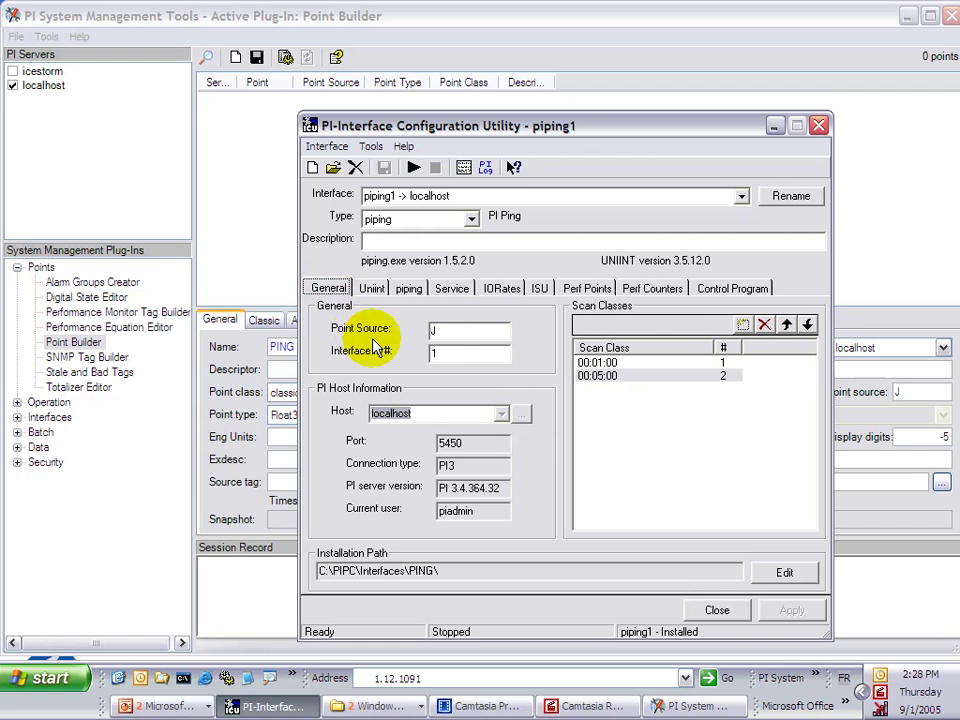
pyautogui.click(427, 326)
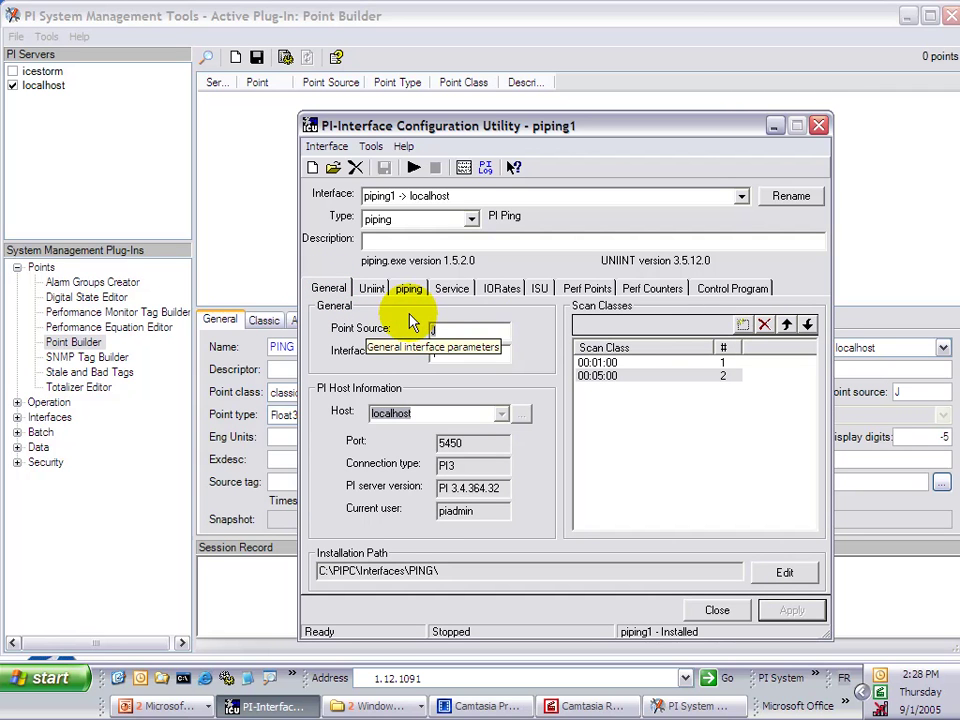
pyautogui.hotkey('alt', 'Tab')
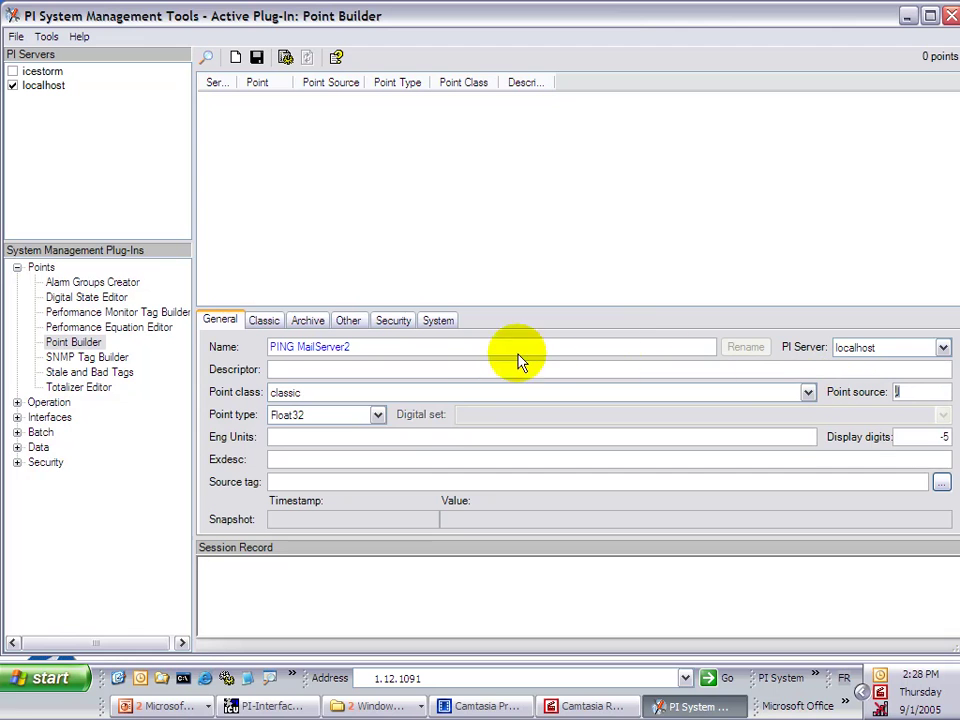
# - Give PING MailServer2 engineering units ms and set Location1 to 1 on the Classic tab
pyautogui.click(394, 437)
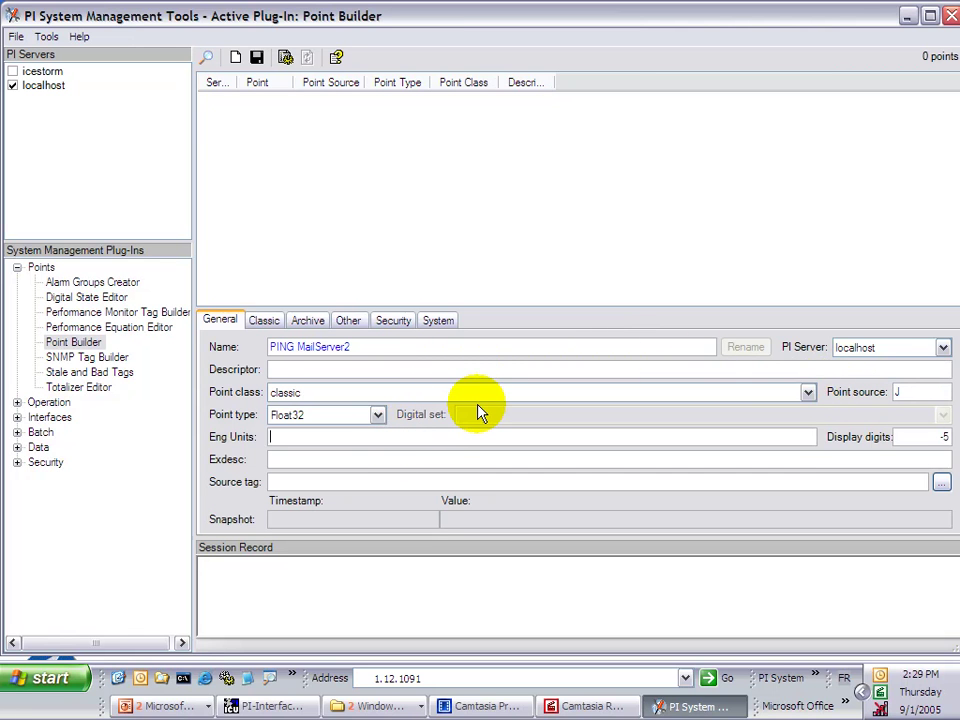
pyautogui.write('ms')
pyautogui.click(266, 322)
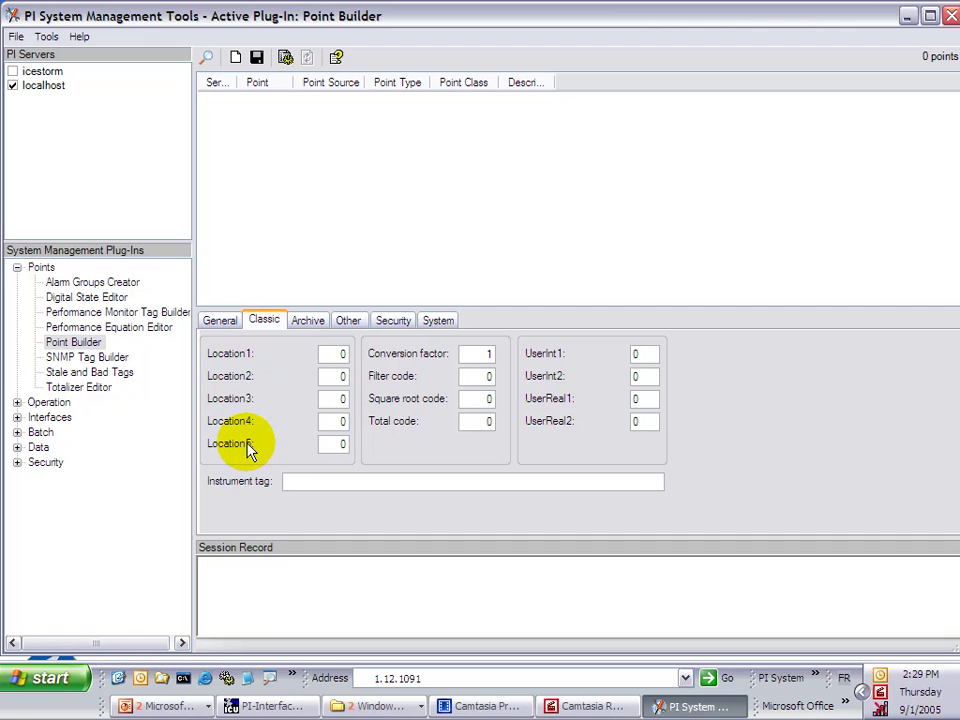
pyautogui.click(322, 354)
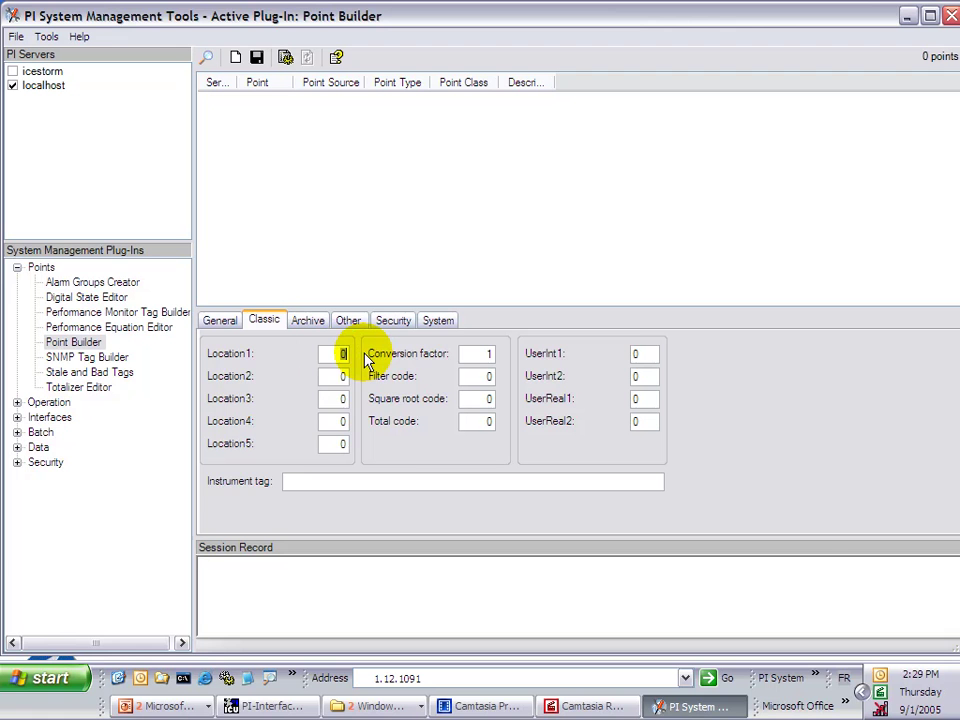
pyautogui.hotkey('alt', 'Tab')
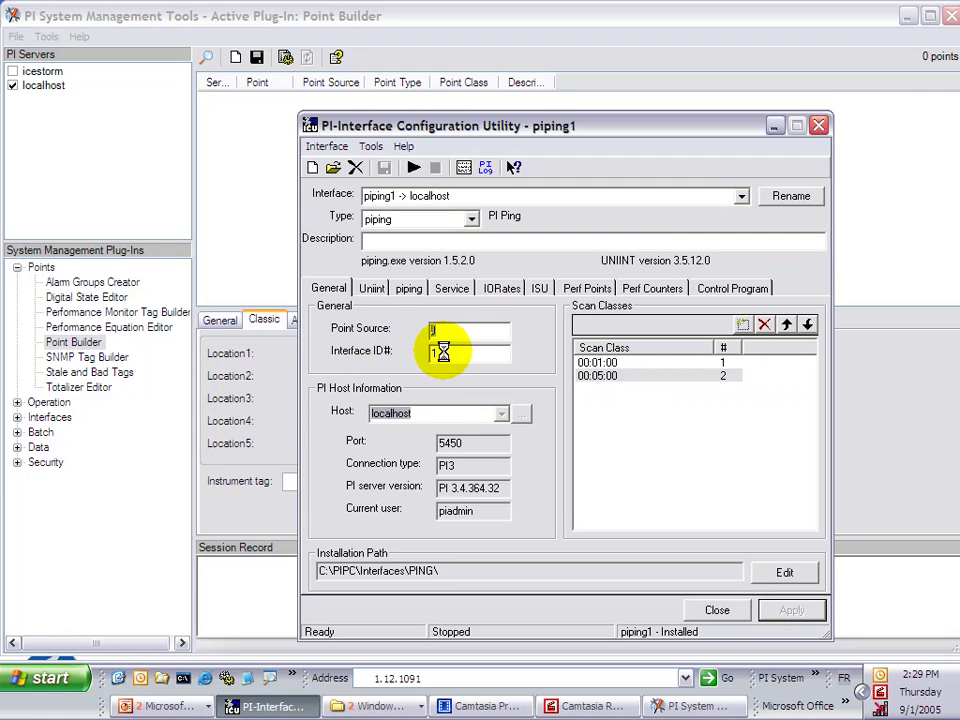
pyautogui.hotkey('alt', 'Tab')
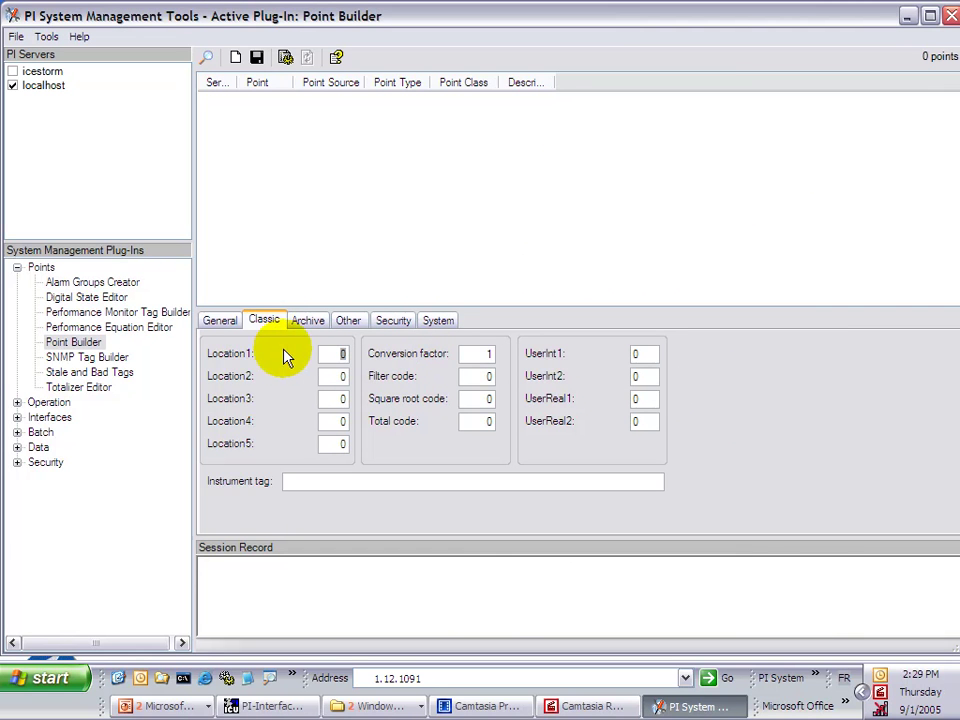
pyautogui.write('1')
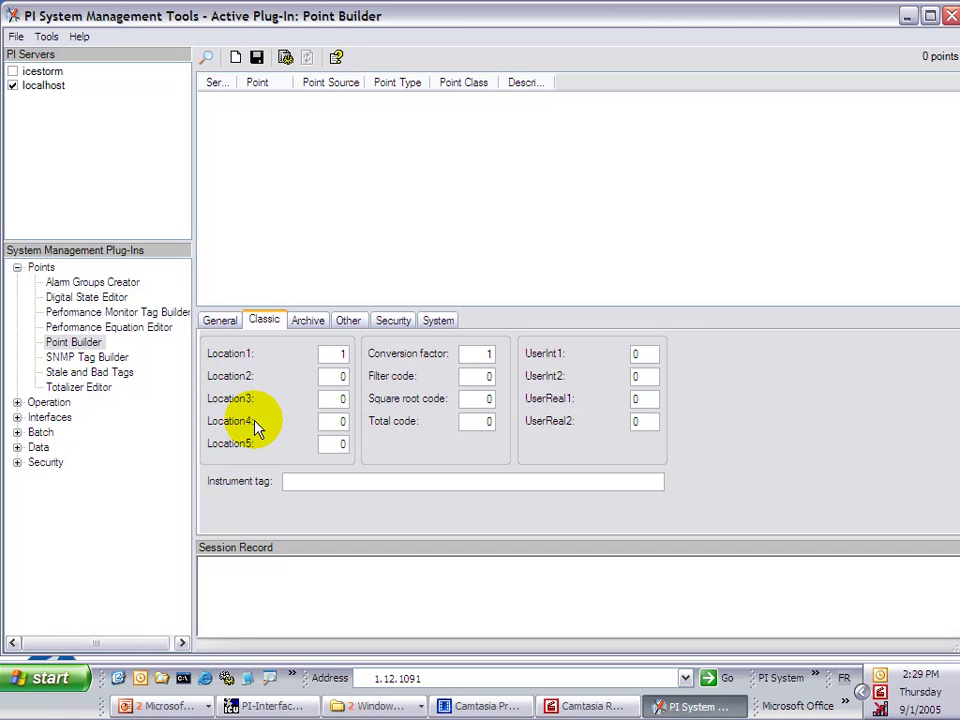
pyautogui.click(335, 421)
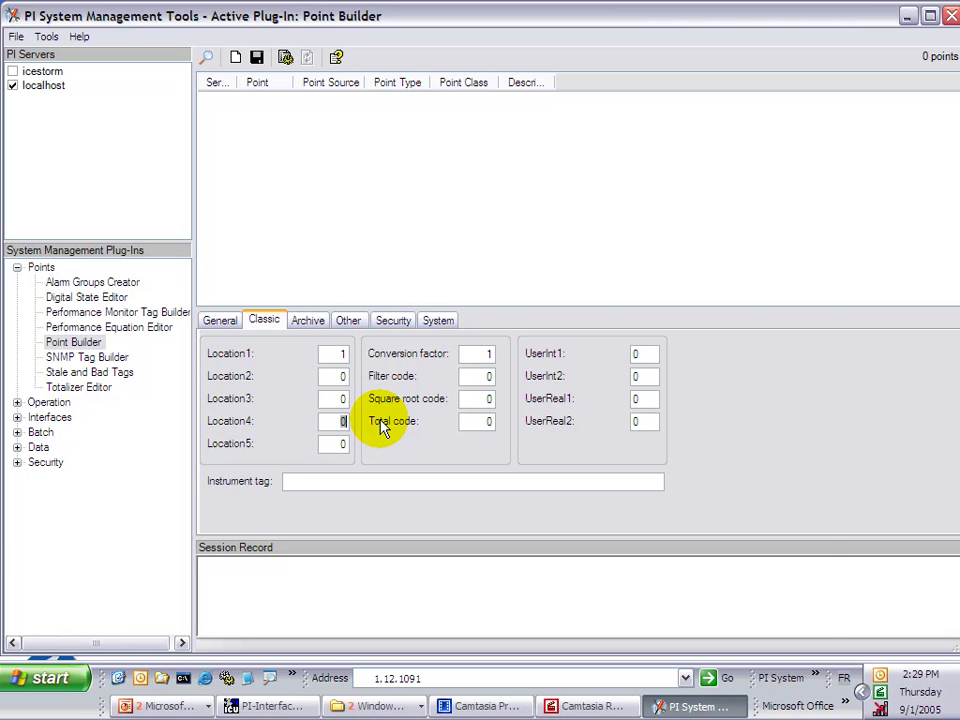
pyautogui.hotkey('alt', 'Tab')
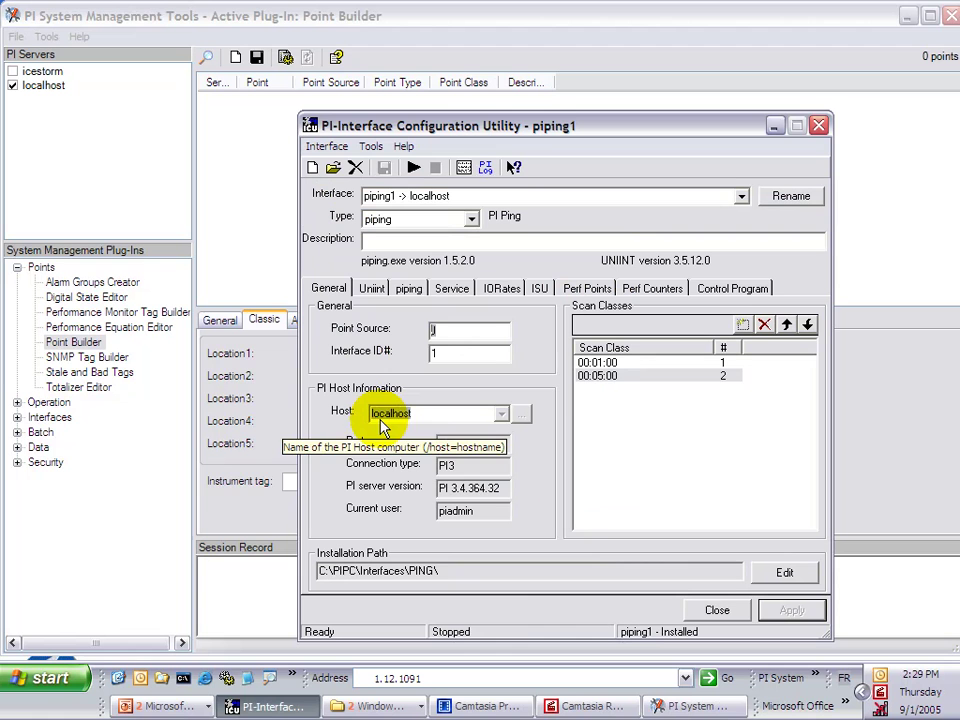
# - Check piping1's scan classes: #1 is 00:01:00 and #2 is 00:05:00
pyautogui.click(620, 368)
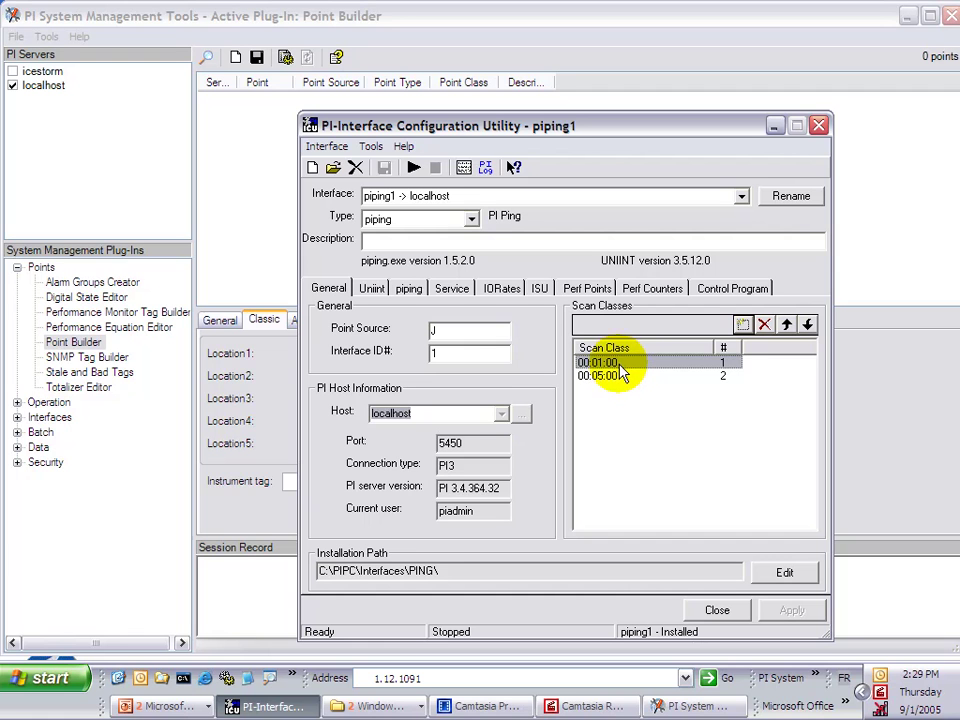
pyautogui.click(620, 385)
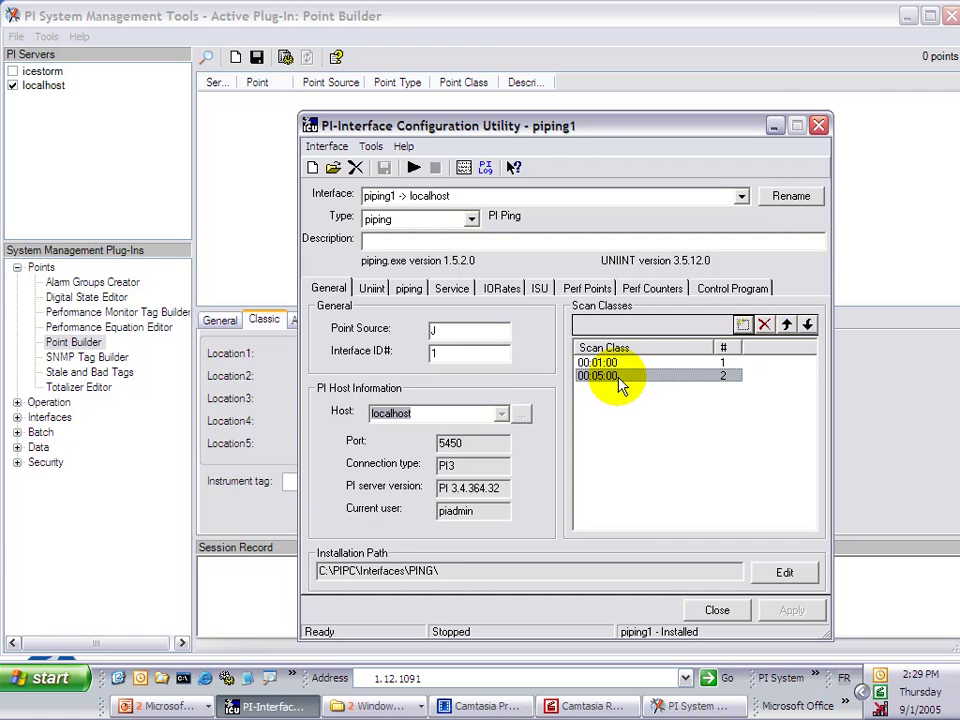
pyautogui.click(726, 383)
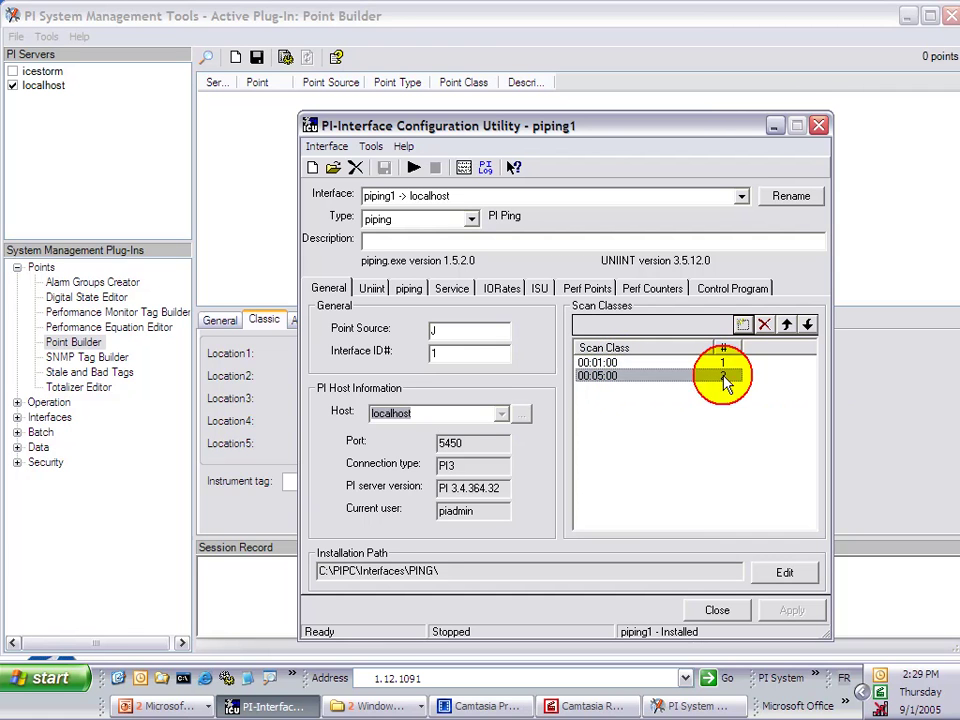
pyautogui.hotkey('alt', 'Tab')
pyautogui.click(345, 421)
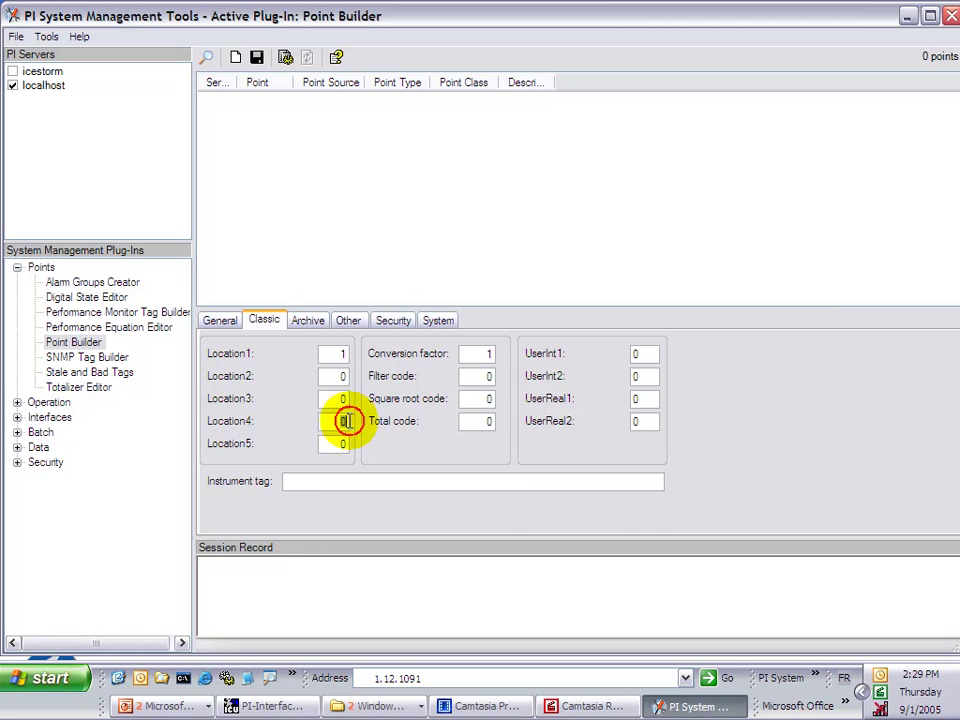
# - Set Location4 to 1 and the instrument tag to 192.168.0.122
pyautogui.doubleClick(345, 421)
pyautogui.click(338, 478)
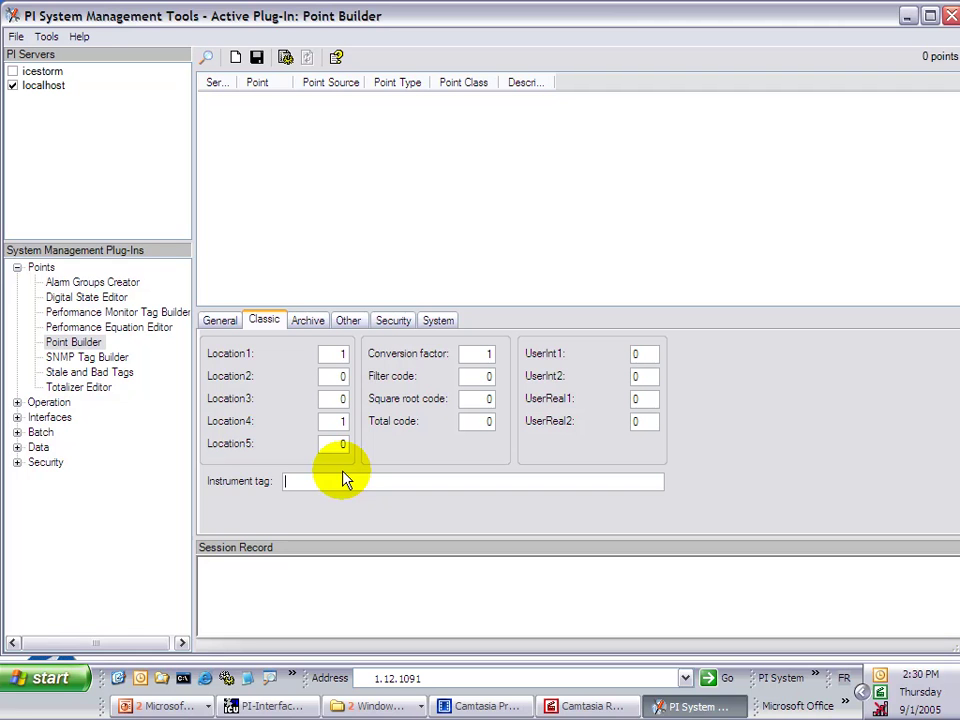
pyautogui.write('192.16')
pyautogui.write('8.0.12')
pyautogui.write('2')
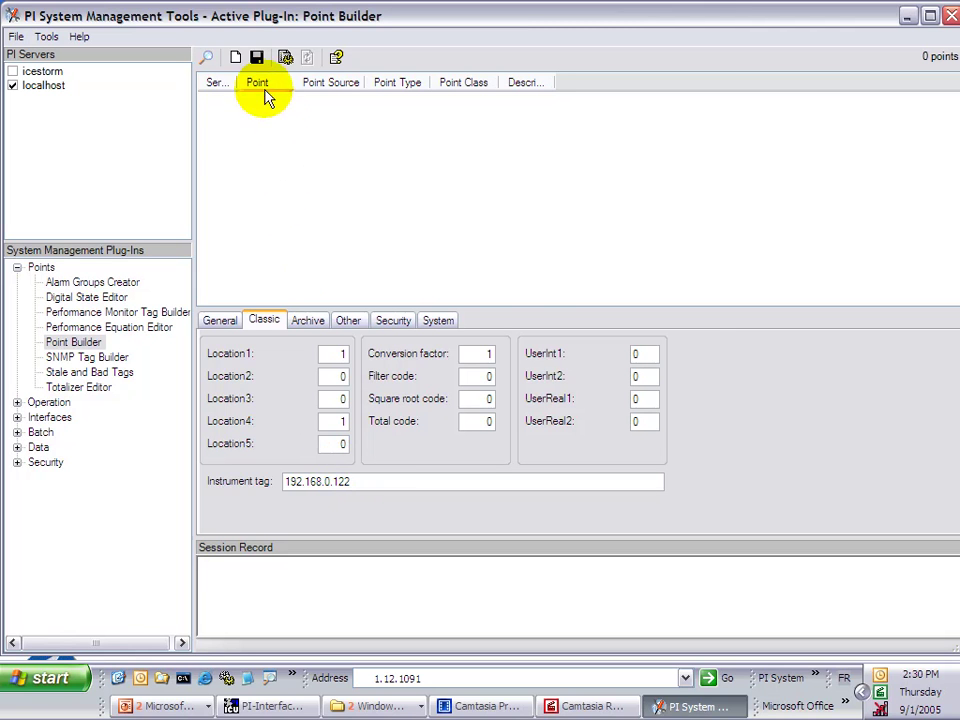
# - Save PING MailServer2 as a new point on the localhost server
pyautogui.click(256, 57)
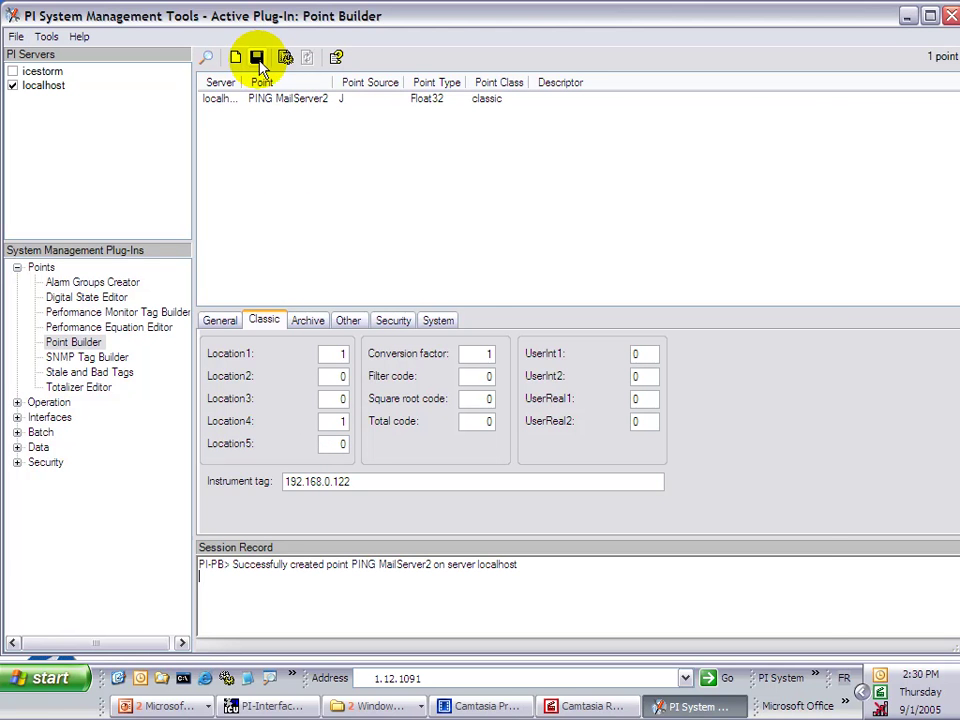
pyautogui.hotkey('alt', 'Tab')
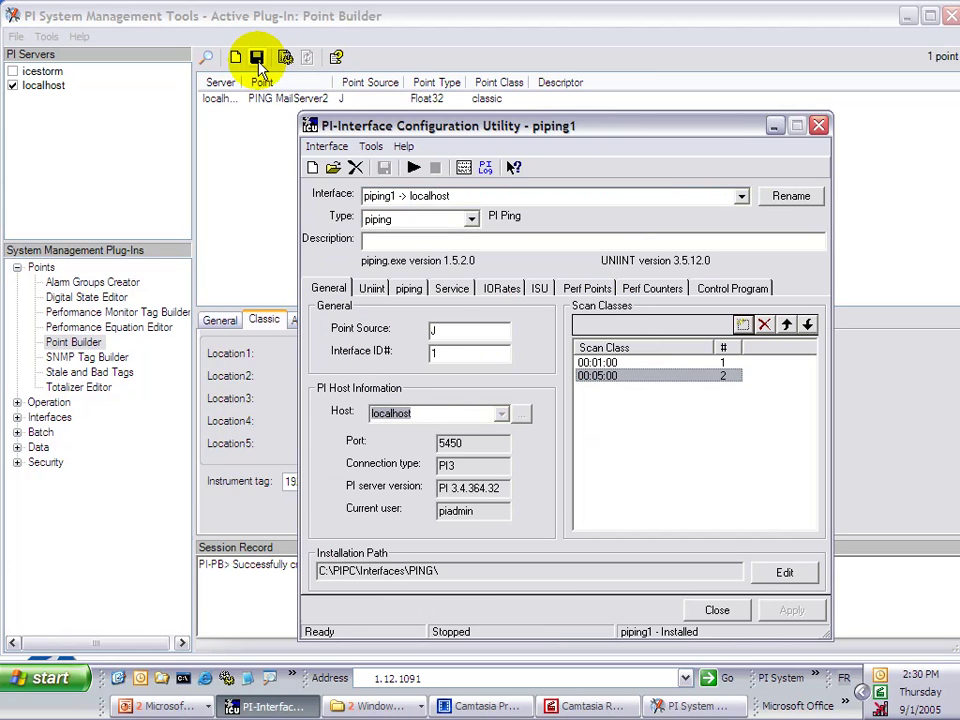
pyautogui.moveTo(371, 125); pyautogui.dragTo(372, 103)
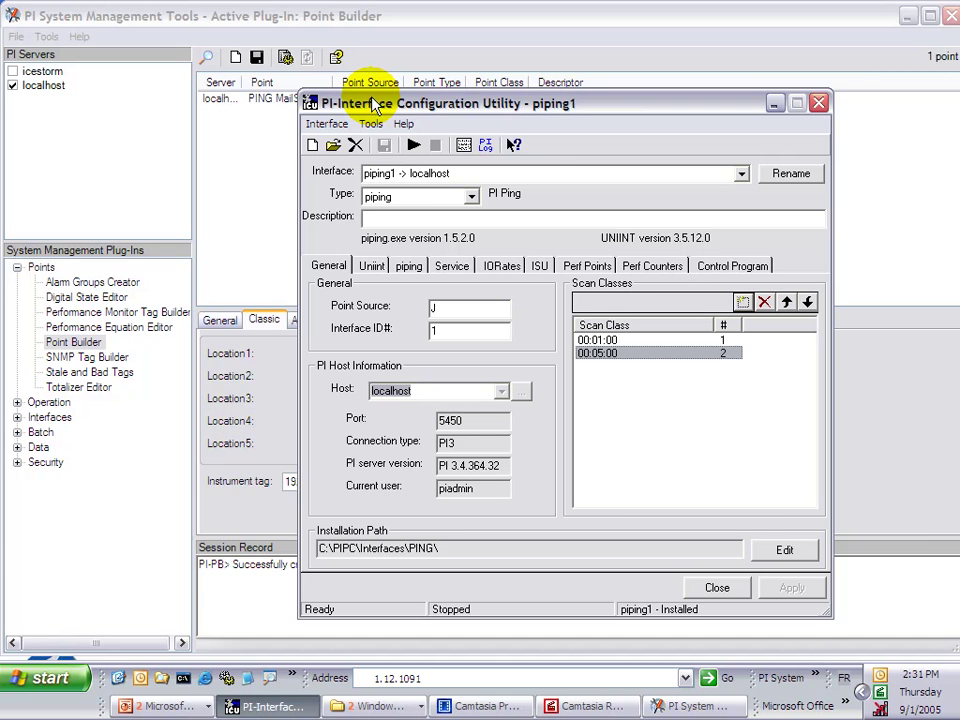
pyautogui.hotkey('alt', 'Tab')
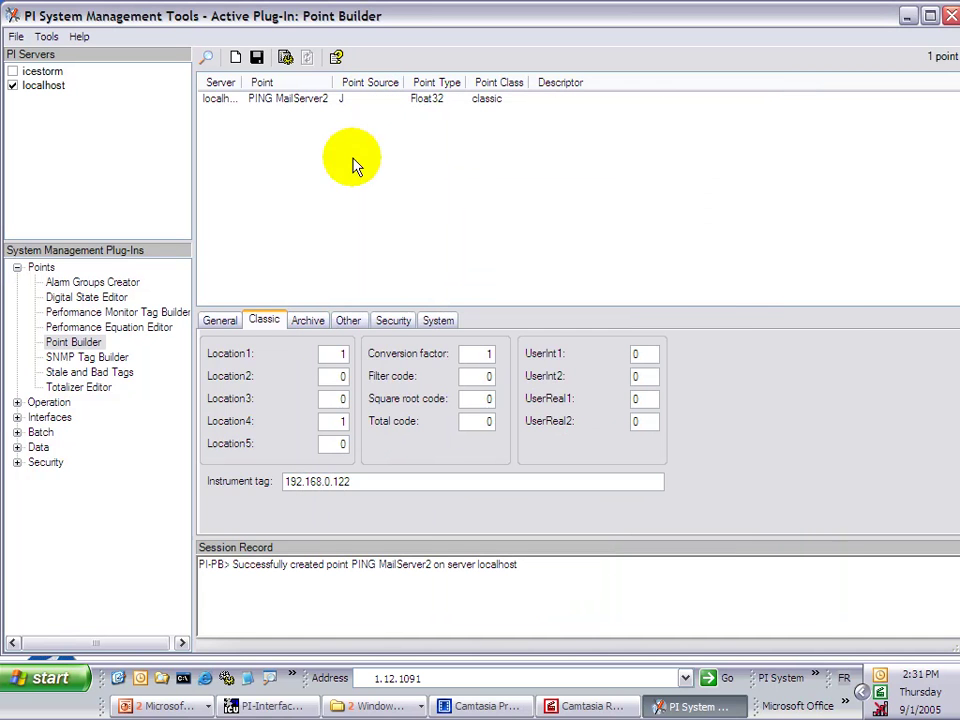
pyautogui.click(224, 321)
pyautogui.click(236, 346)
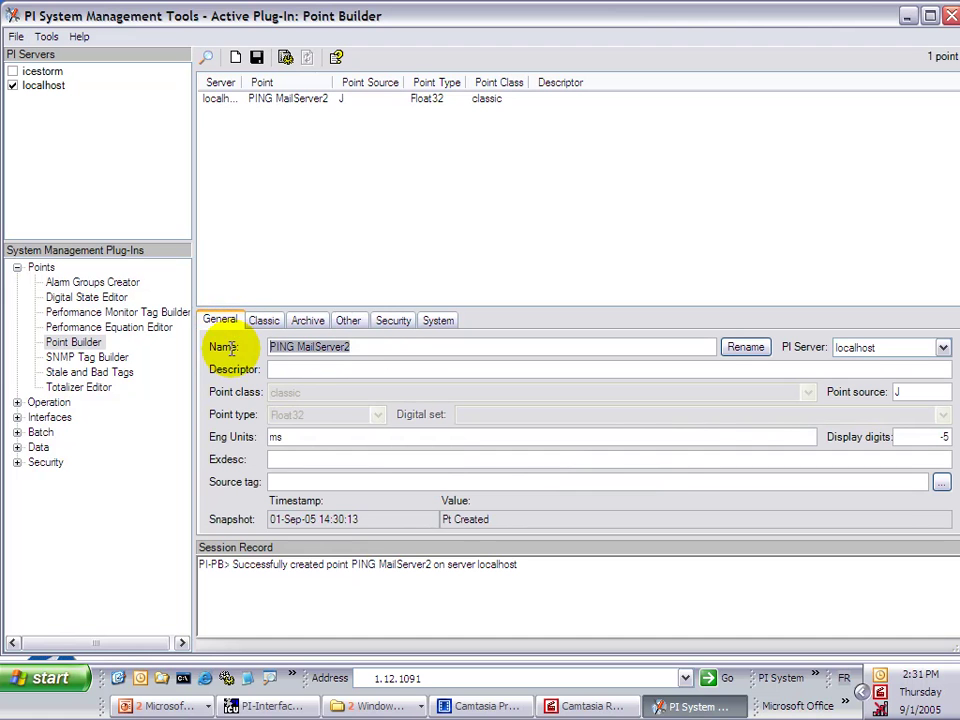
pyautogui.click(268, 437)
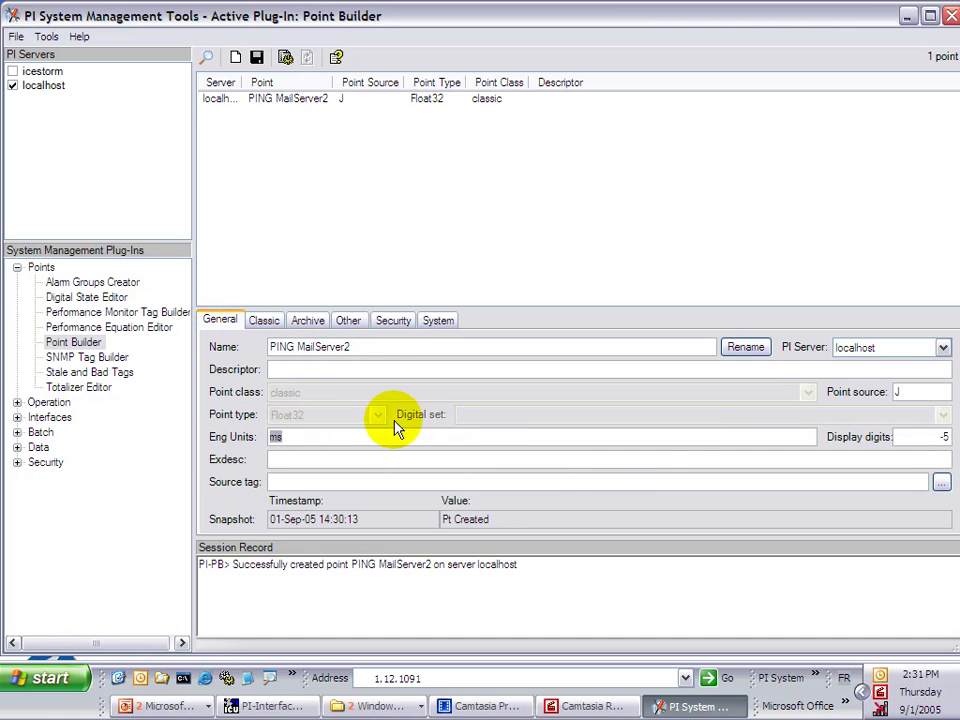
pyautogui.click(896, 391)
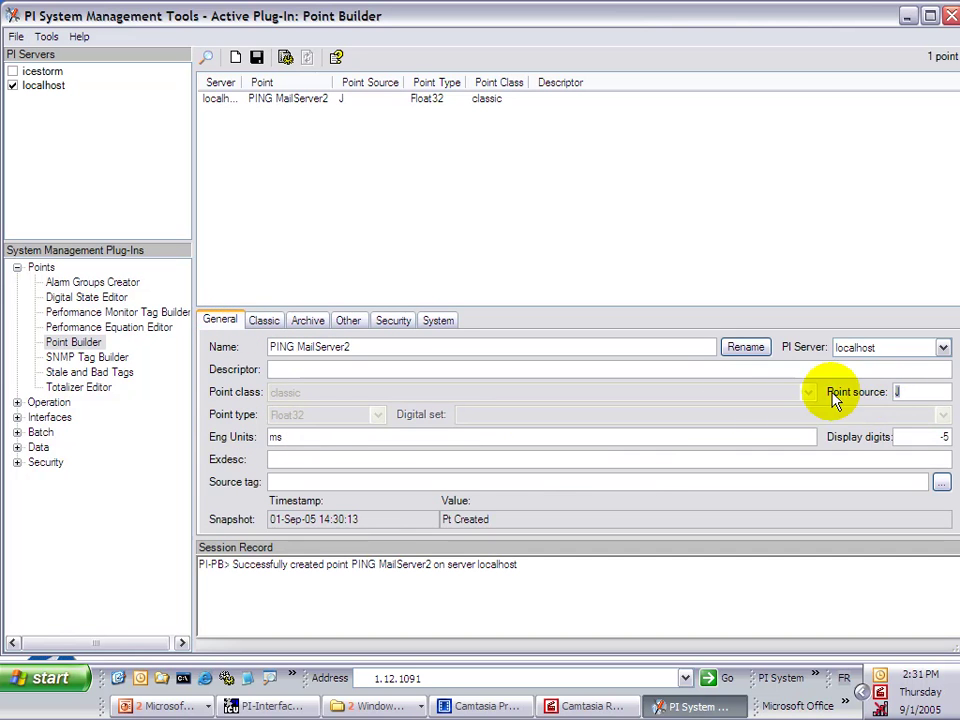
pyautogui.click(262, 320)
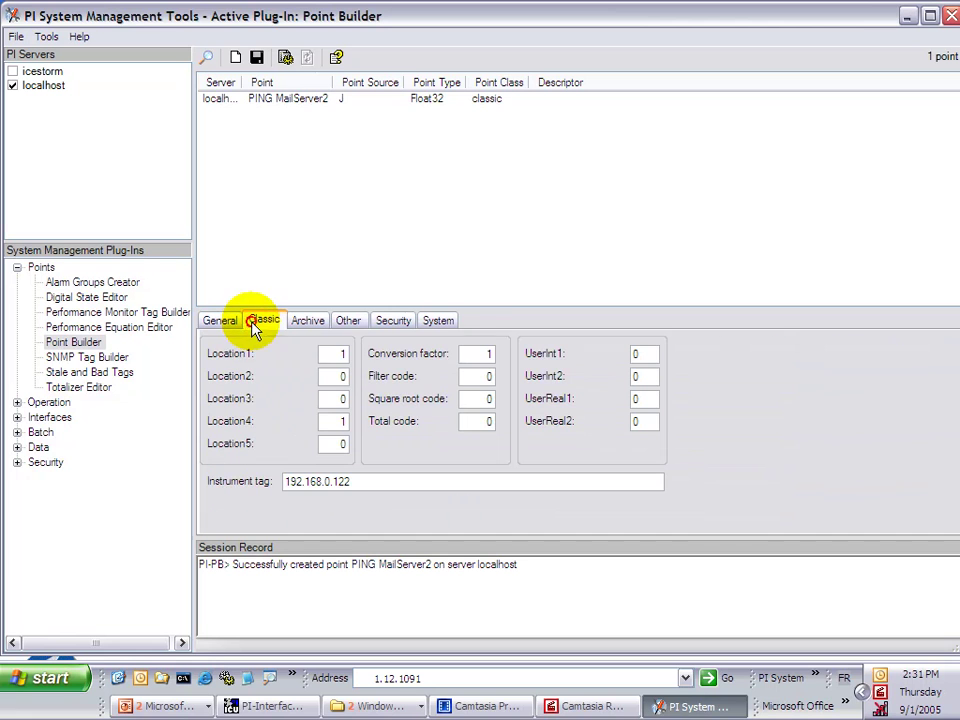
pyautogui.click(335, 353)
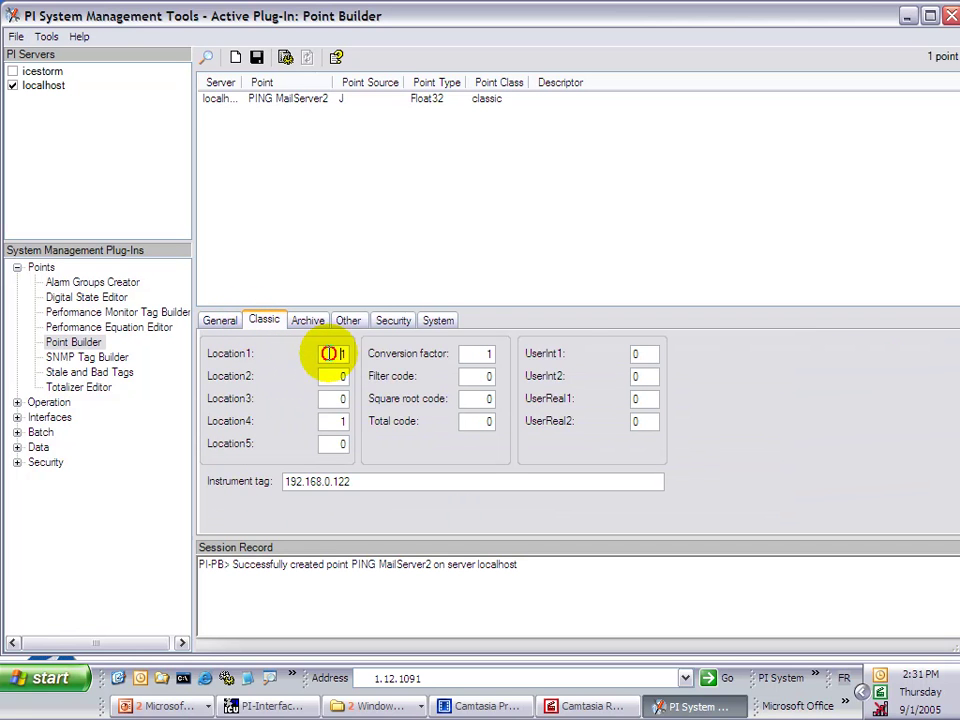
pyautogui.doubleClick(344, 421)
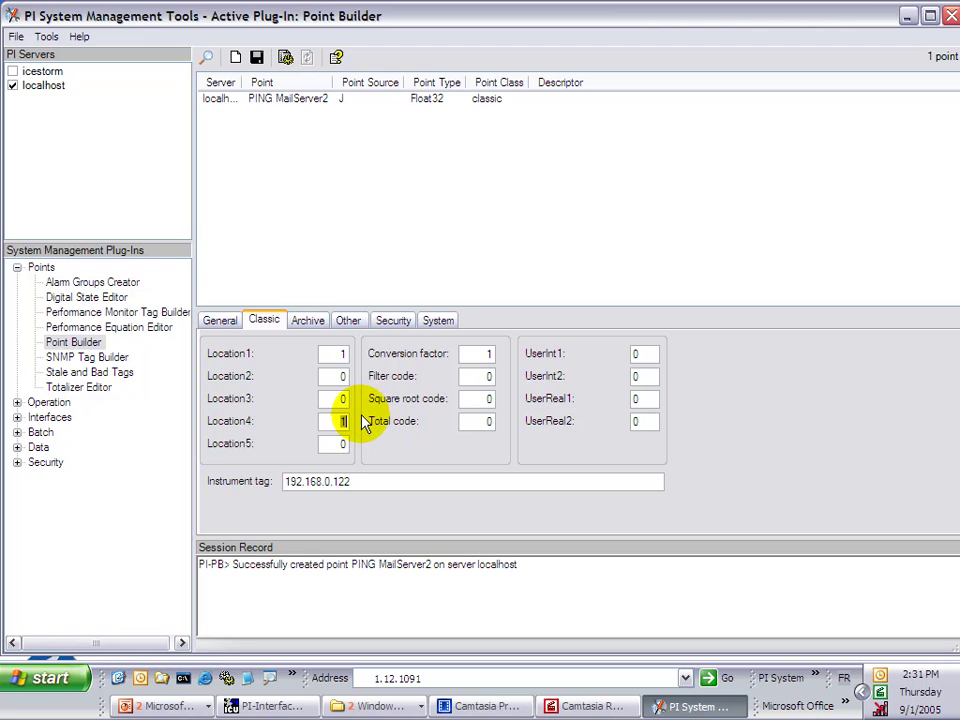
pyautogui.write('1')
pyautogui.moveTo(354, 482); pyautogui.dragTo(246, 477)
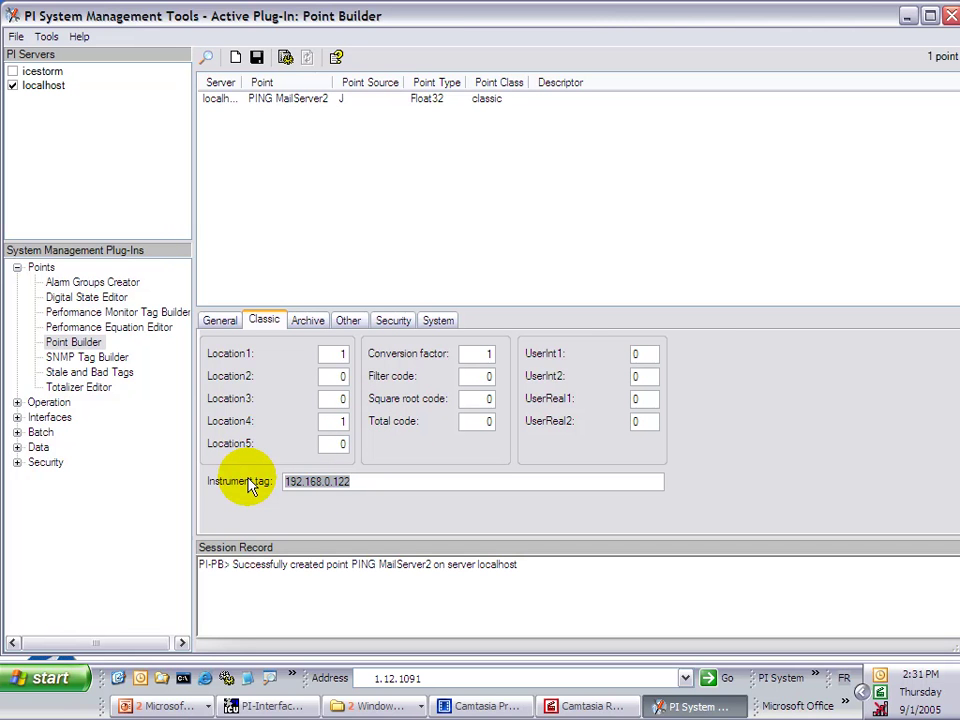